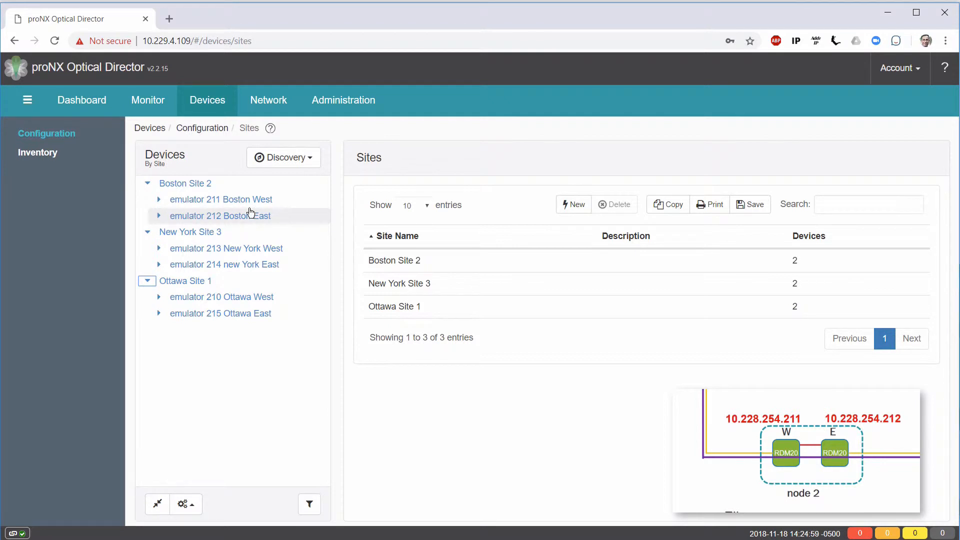
# Step: Start a new device link with source site Boston Site 2, device emulator 211 Boston West and port:1/1/U0
pyautogui.click(277, 106)
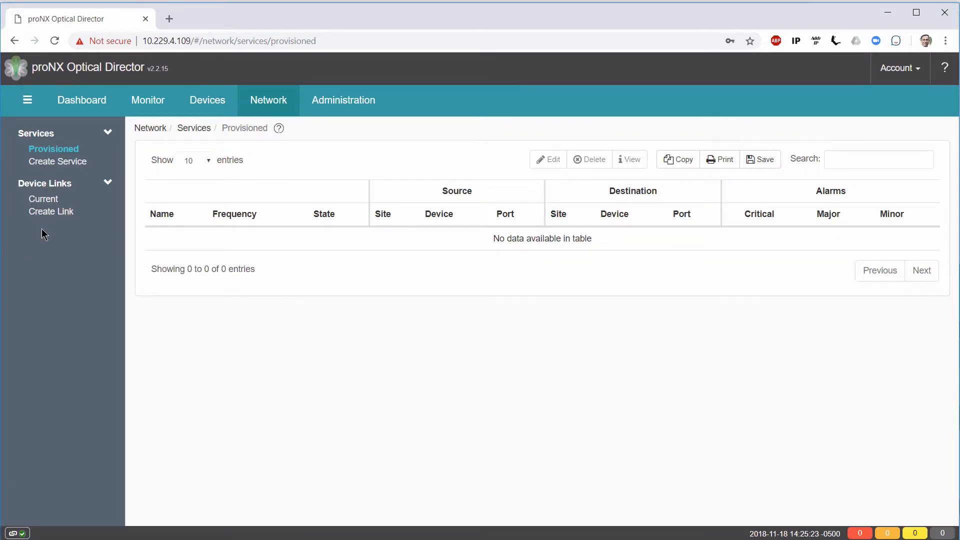
pyautogui.click(49, 212)
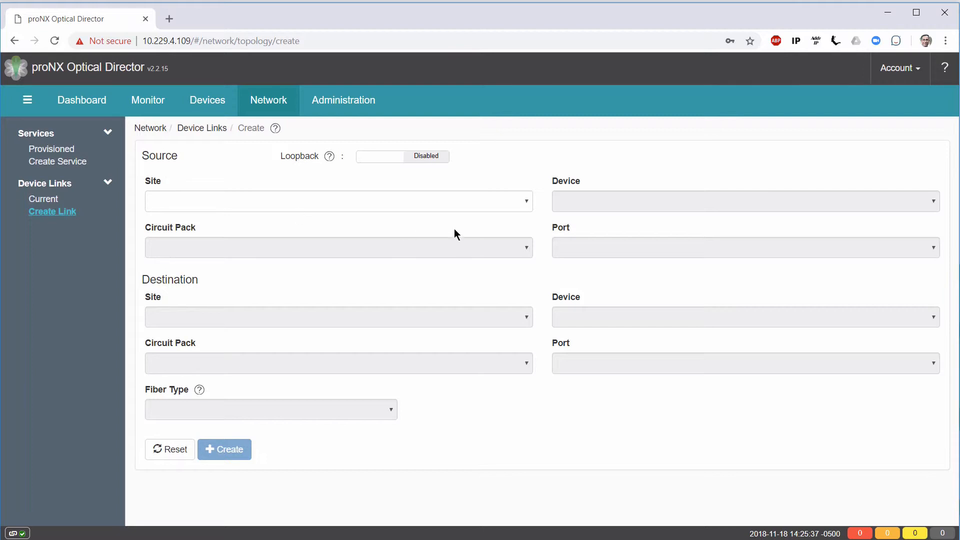
pyautogui.click(526, 202)
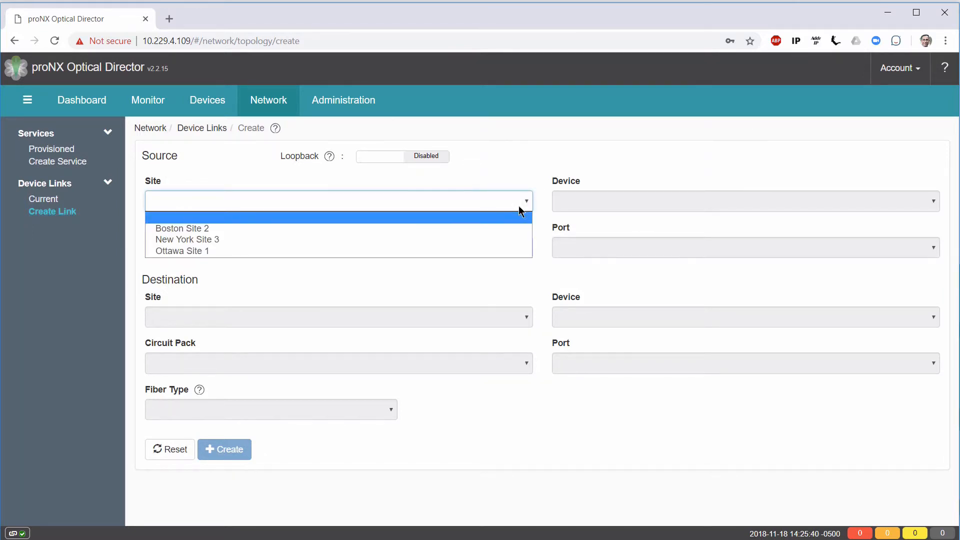
pyautogui.click(505, 224)
pyautogui.click(926, 203)
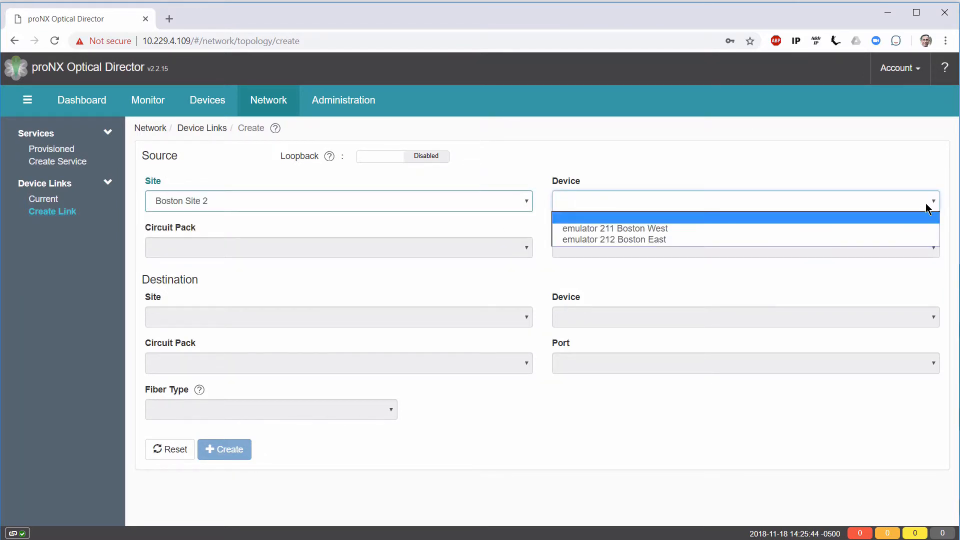
pyautogui.click(908, 228)
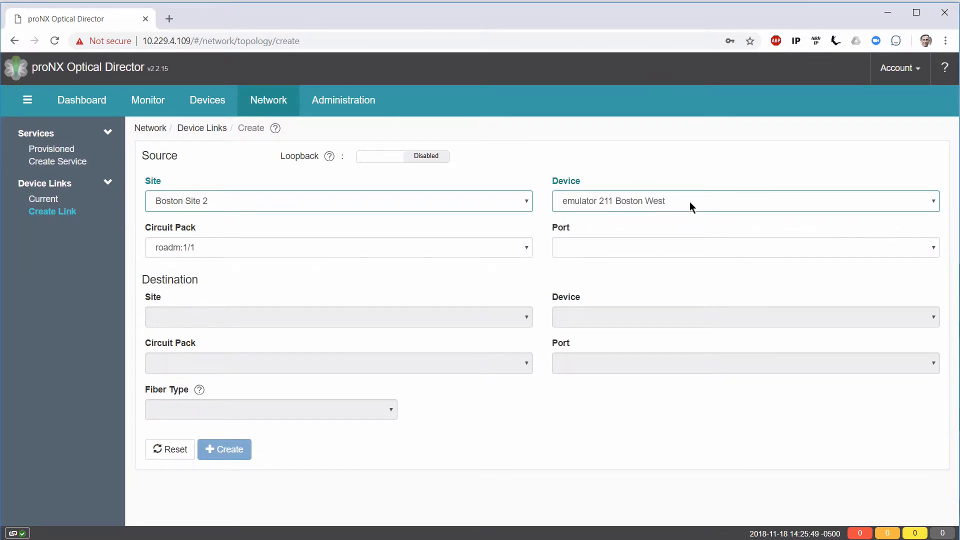
pyautogui.click(931, 250)
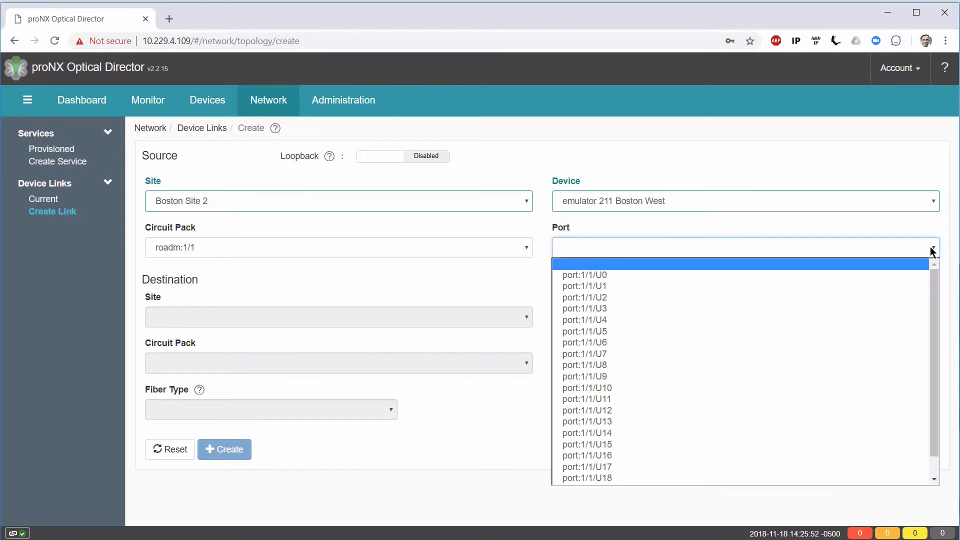
pyautogui.click(604, 273)
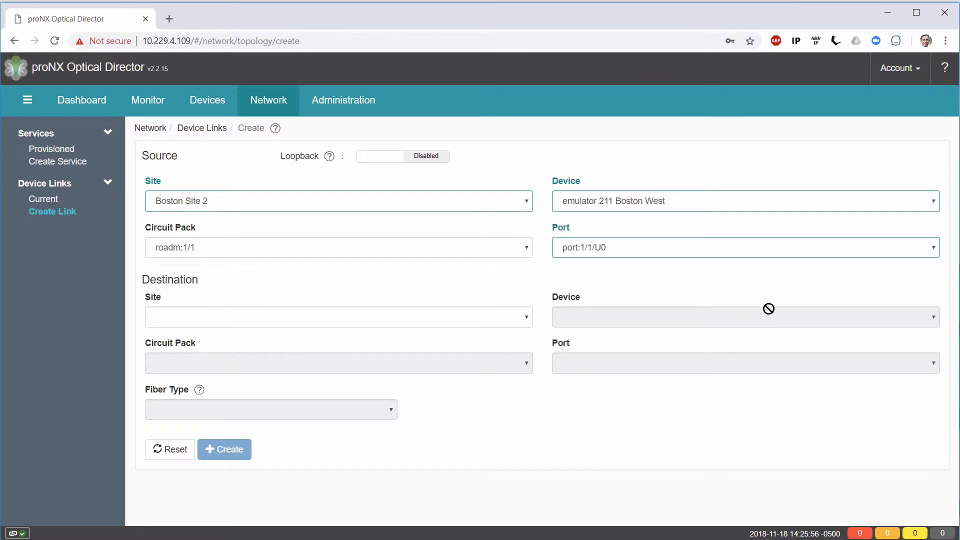
# Step: Set the link's destination to Boston Site 2, emulator 212 Boston East, port:1/1/U0, and create the link
pyautogui.click(525, 315)
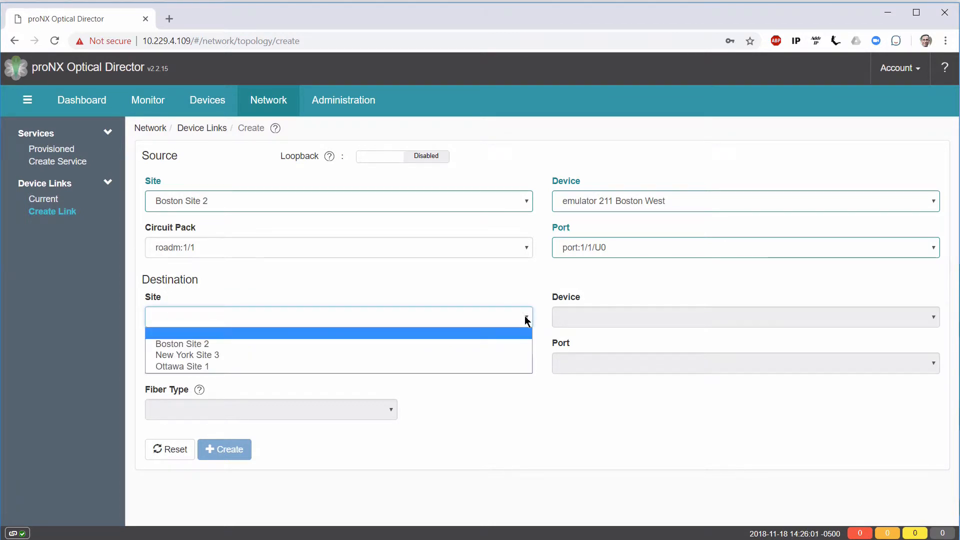
pyautogui.click(518, 344)
pyautogui.click(933, 316)
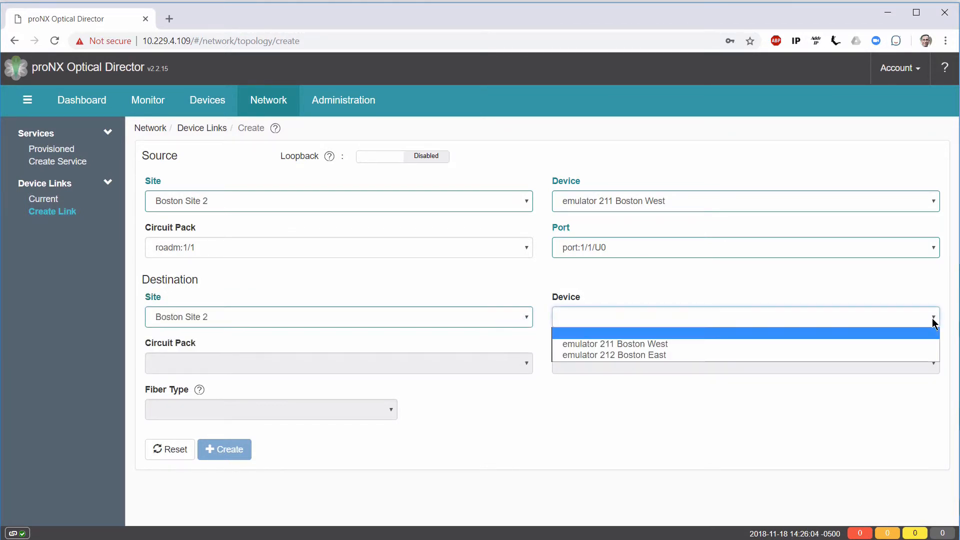
pyautogui.click(908, 355)
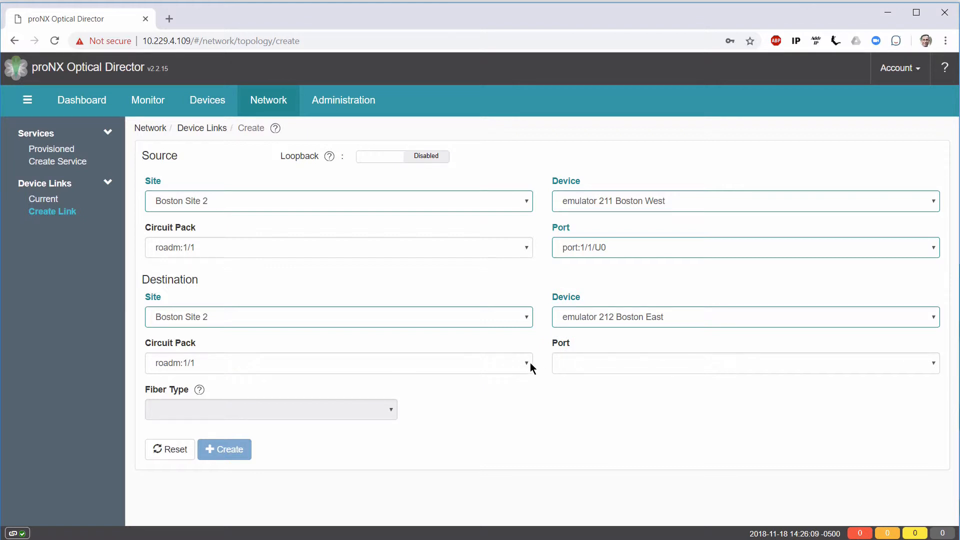
pyautogui.click(932, 364)
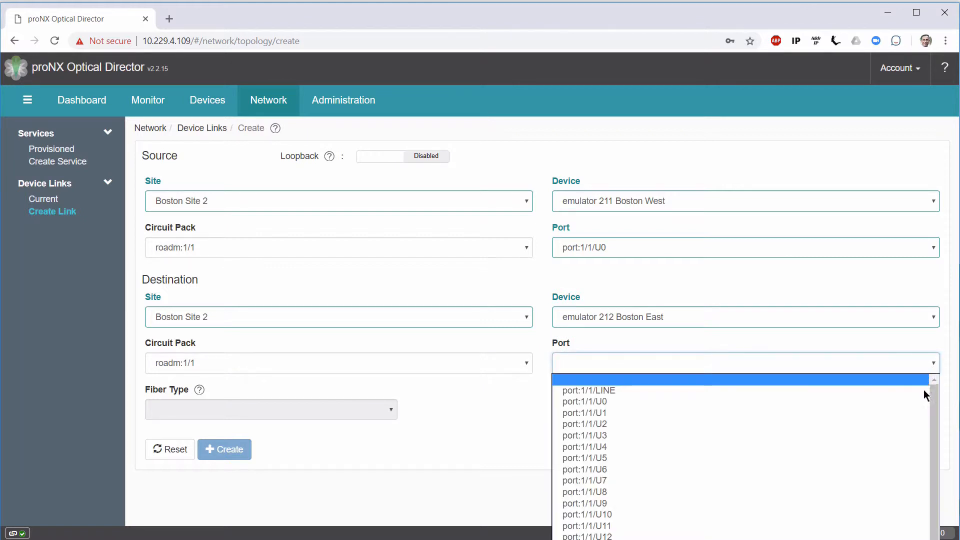
pyautogui.click(919, 410)
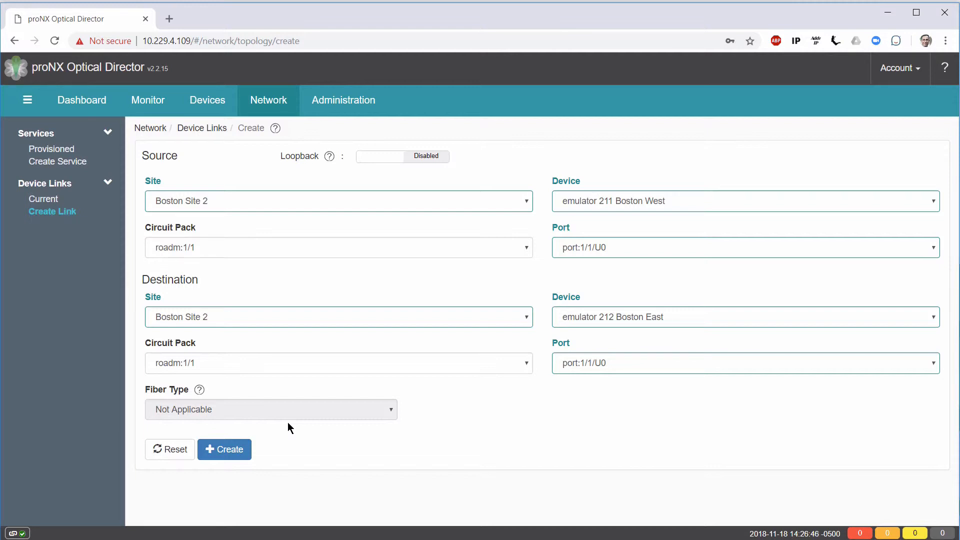
pyautogui.click(231, 449)
# Step: Check the administration task list for the link creation and review the current device links
pyautogui.click(348, 107)
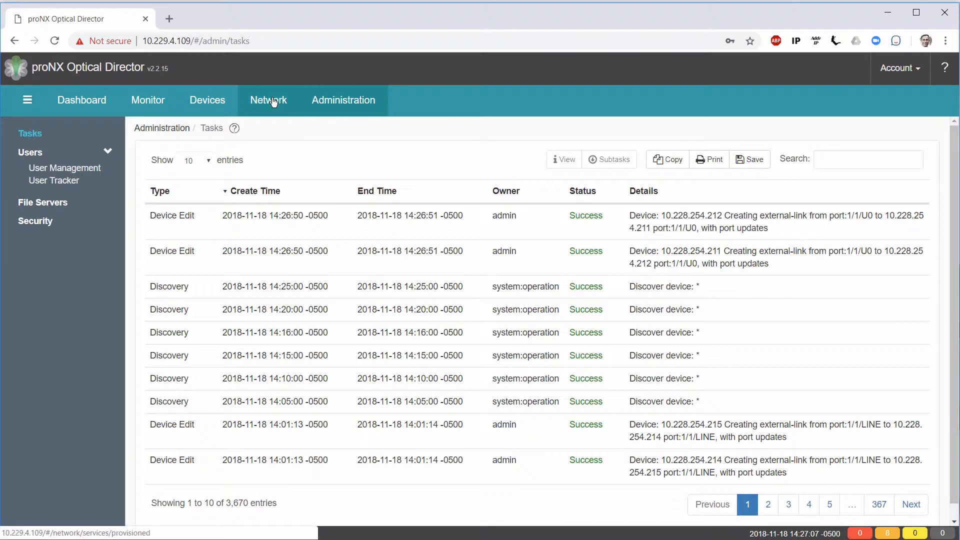
pyautogui.click(273, 102)
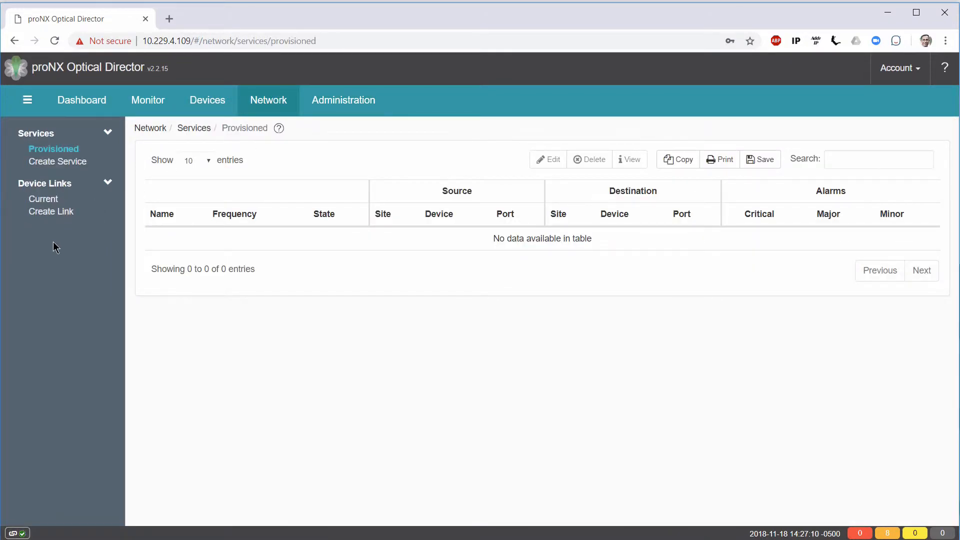
pyautogui.click(44, 199)
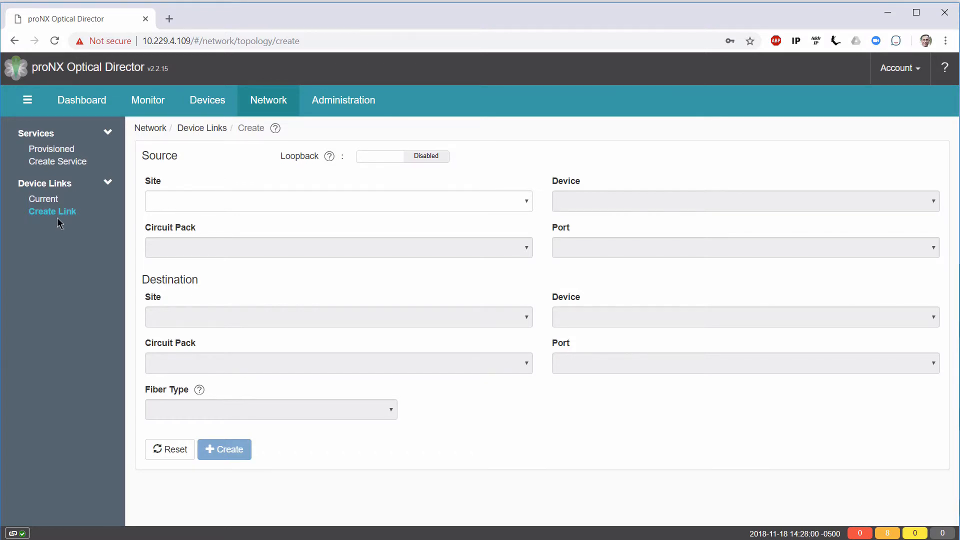
# Step: Set a new device link's source to Boston Site 2, emulator 211 Boston West, port:1/1/LINE
pyautogui.click(520, 207)
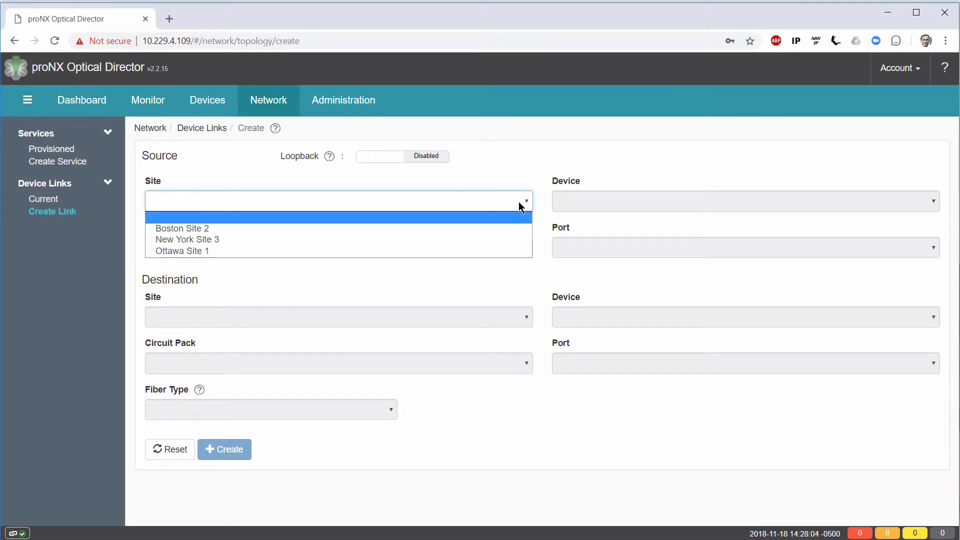
pyautogui.click(502, 227)
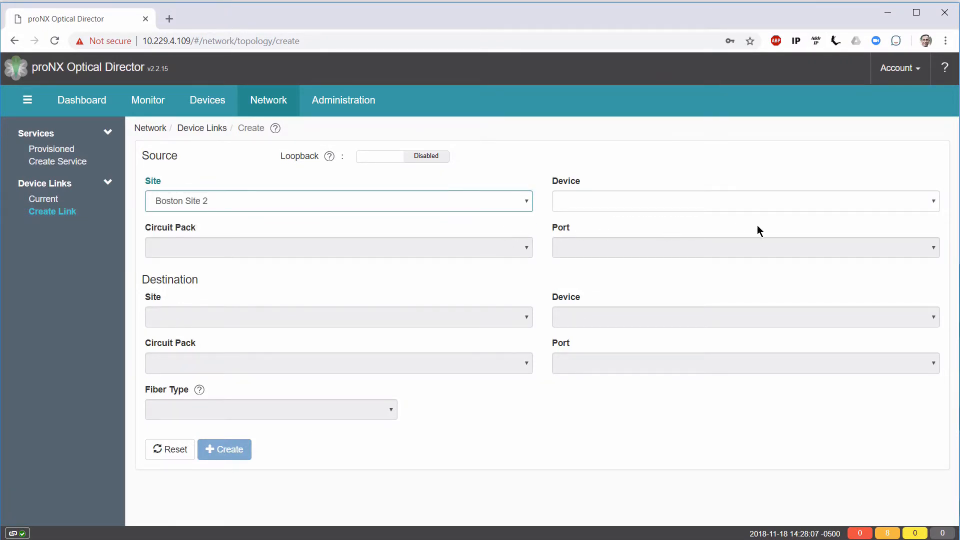
pyautogui.click(935, 202)
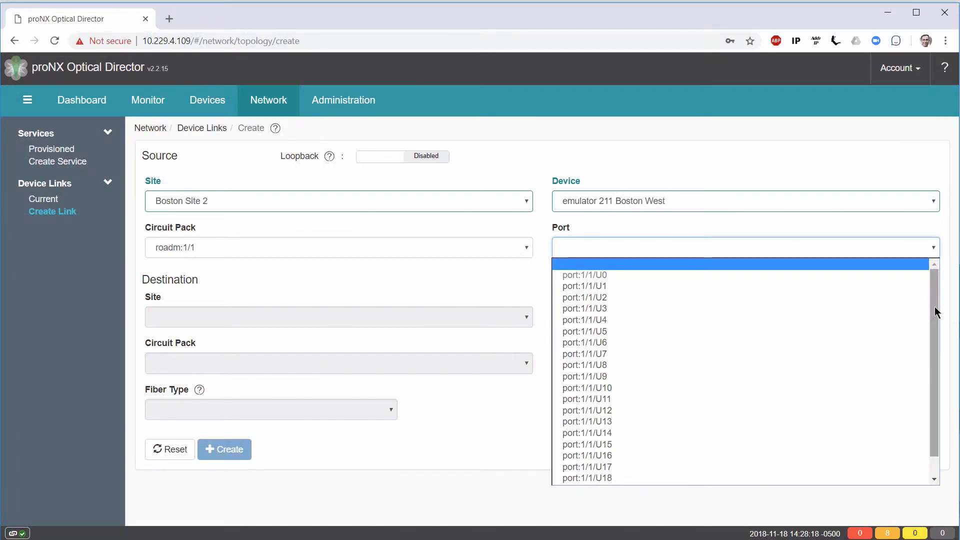
pyautogui.moveTo(935, 307); pyautogui.dragTo(927, 334)
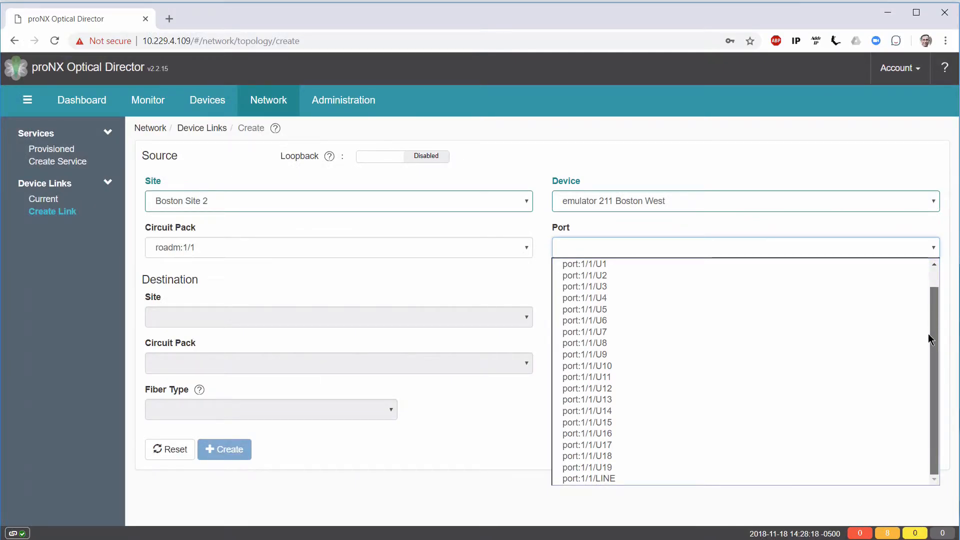
pyautogui.click(812, 478)
# Step: Set the destination to Ottawa Site 1, emulator 210 Ottawa West, with Single Mode Fiber as fiber type, and create the link
pyautogui.click(524, 319)
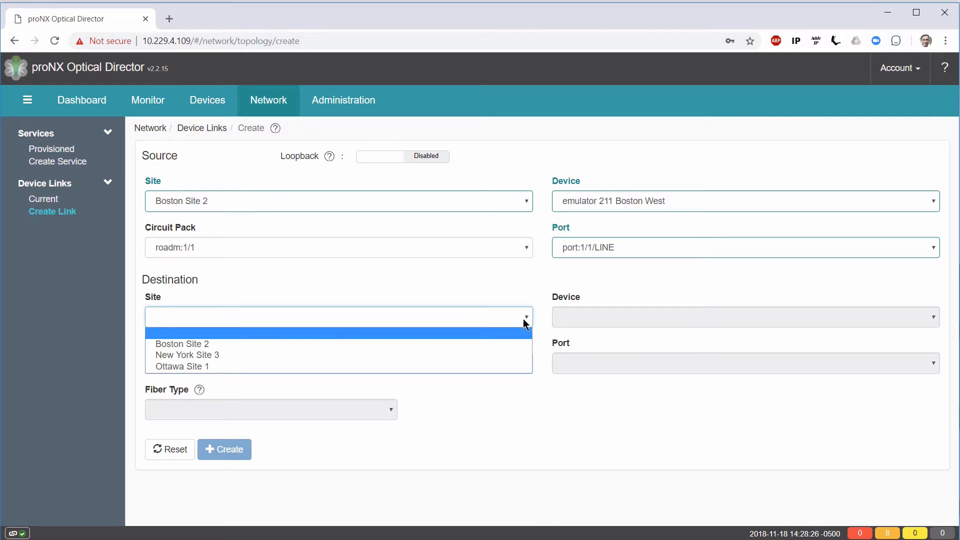
pyautogui.click(515, 367)
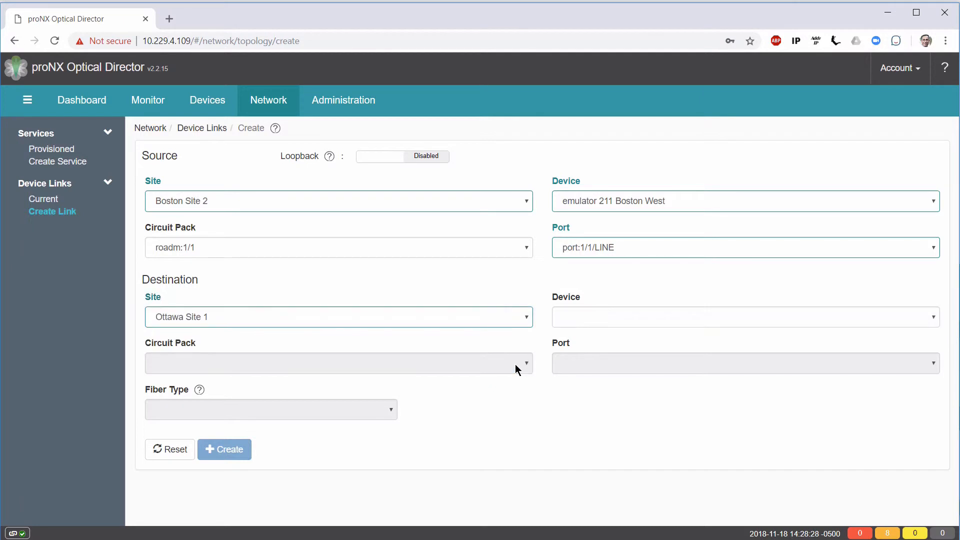
pyautogui.click(933, 317)
pyautogui.click(923, 342)
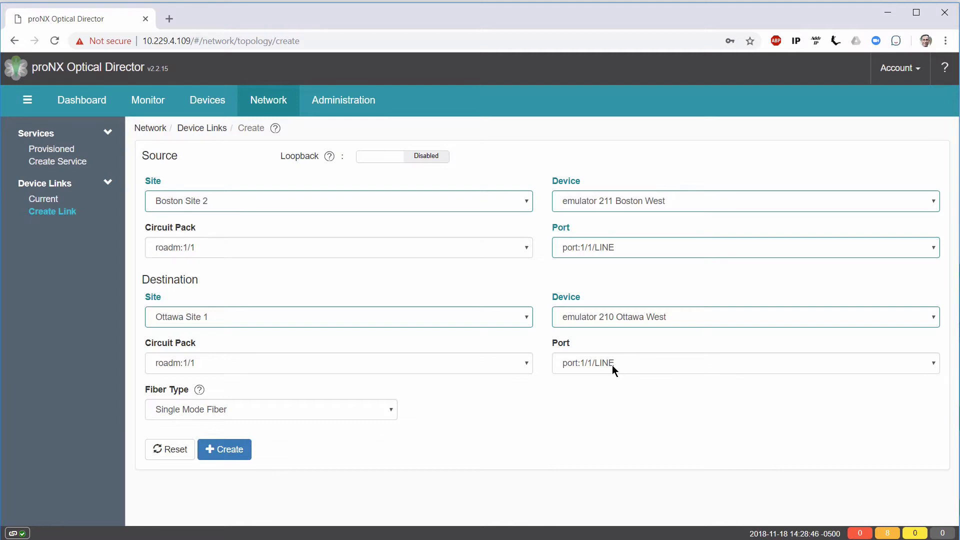
pyautogui.click(388, 411)
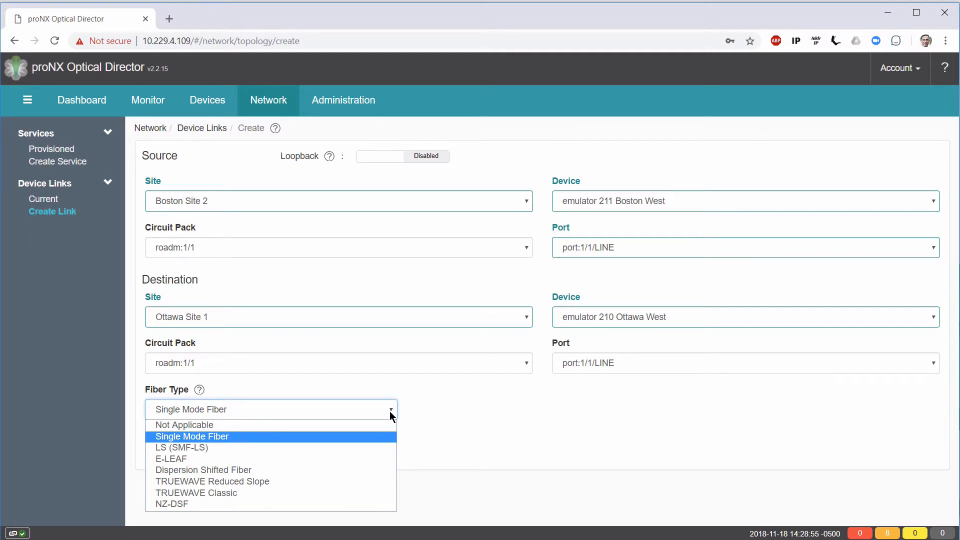
pyautogui.click(322, 436)
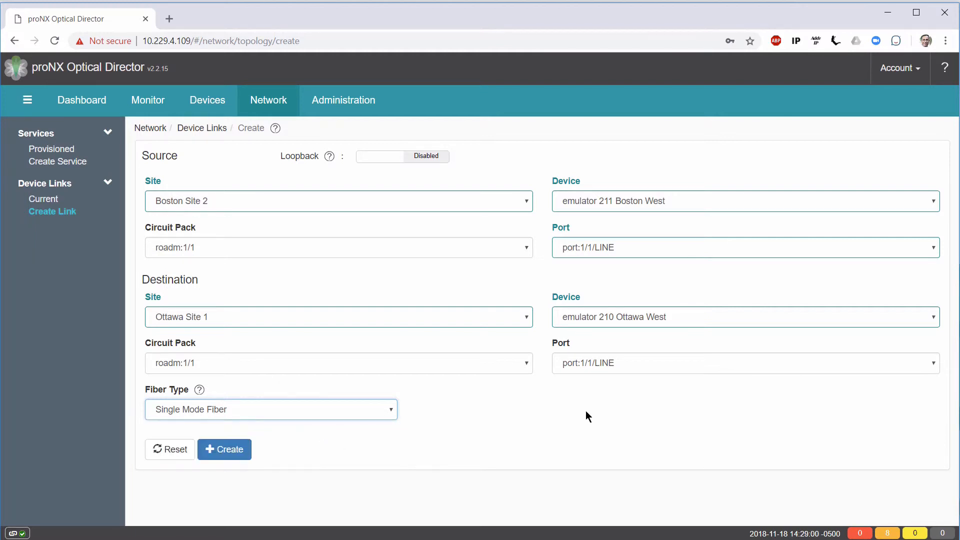
pyautogui.click(240, 455)
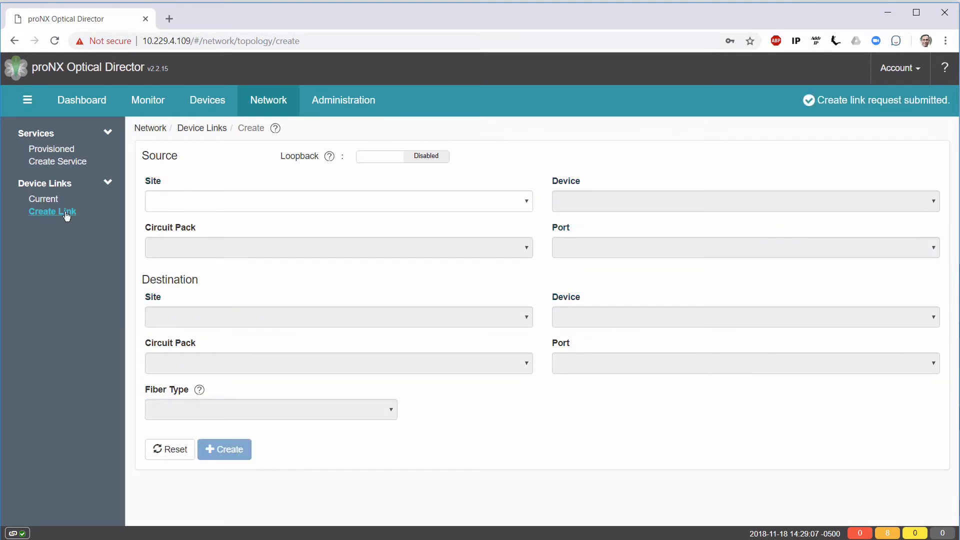
# Step: Set the next device link's source to Boston Site 2, emulator 212 Boston East, port:1/1/LINE
pyautogui.click(526, 200)
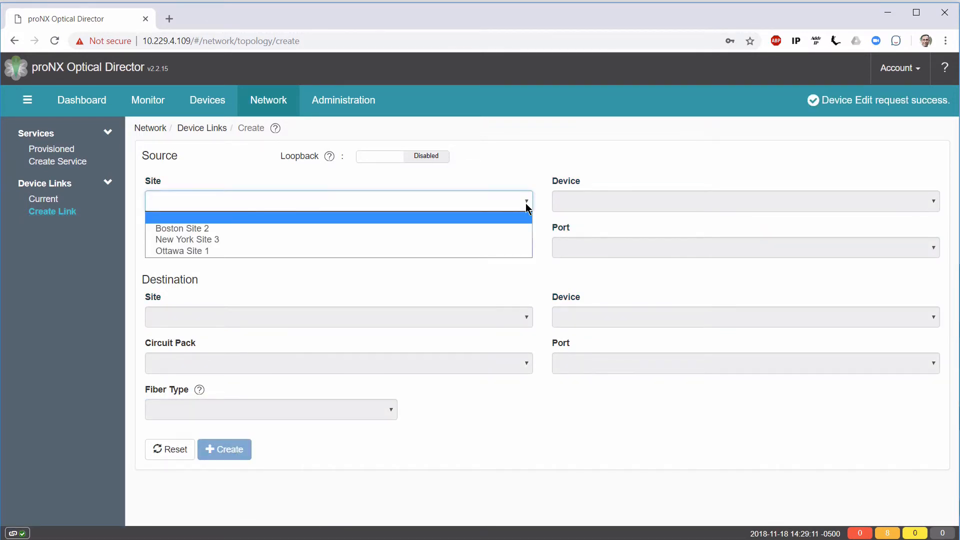
pyautogui.click(508, 229)
pyautogui.click(928, 199)
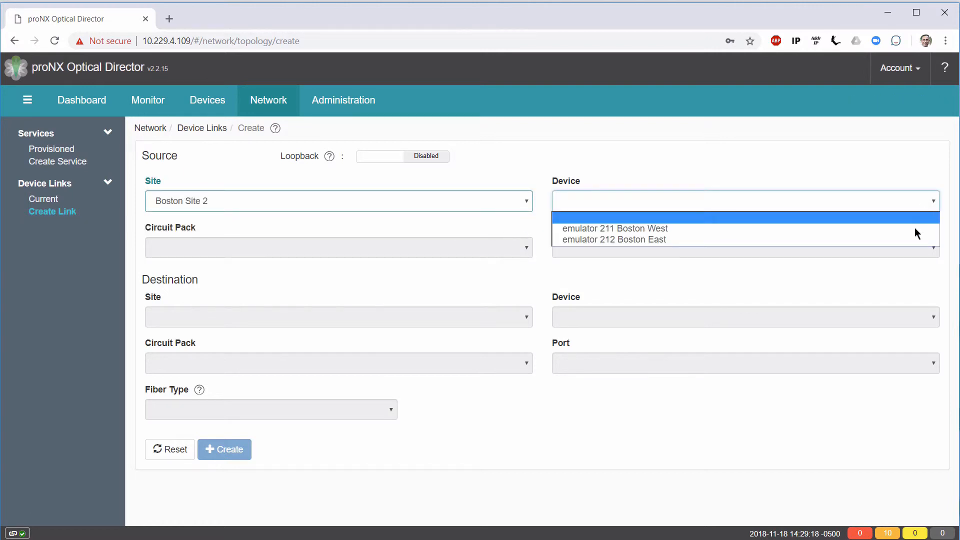
pyautogui.click(910, 240)
pyautogui.click(933, 247)
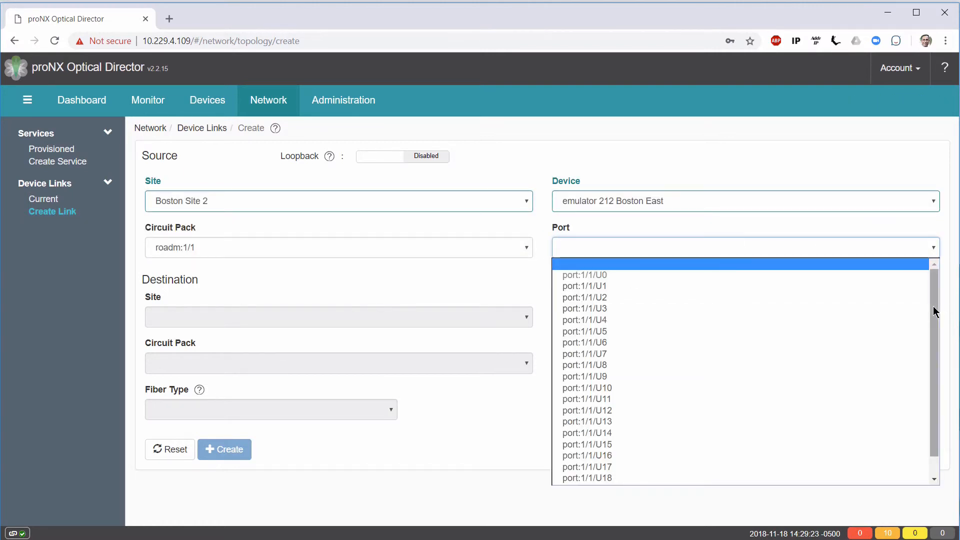
pyautogui.moveTo(933, 306); pyautogui.dragTo(929, 343)
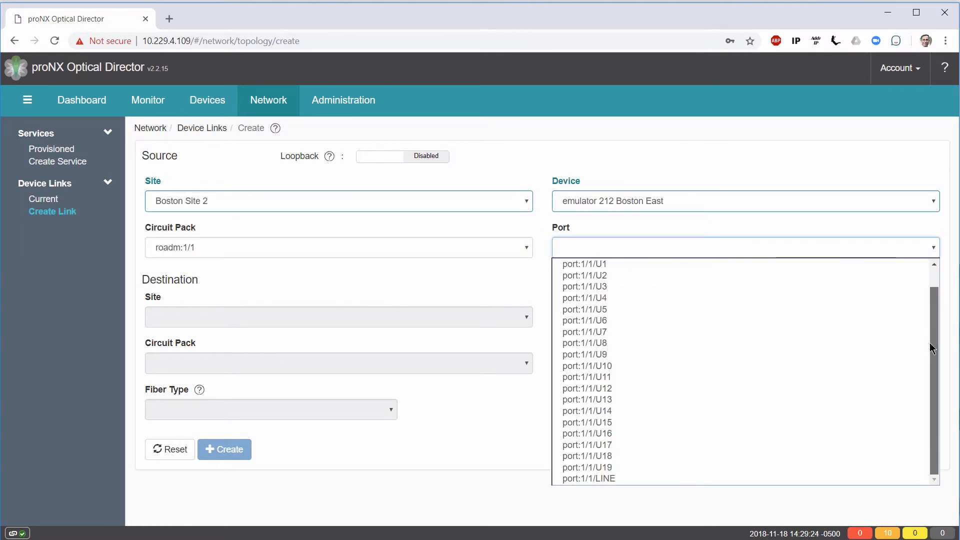
pyautogui.click(862, 476)
# Step: Set the destination to New York Site 3, emulator 213 New York West, circuit pack roadm:1/1, and create the link
pyautogui.click(523, 317)
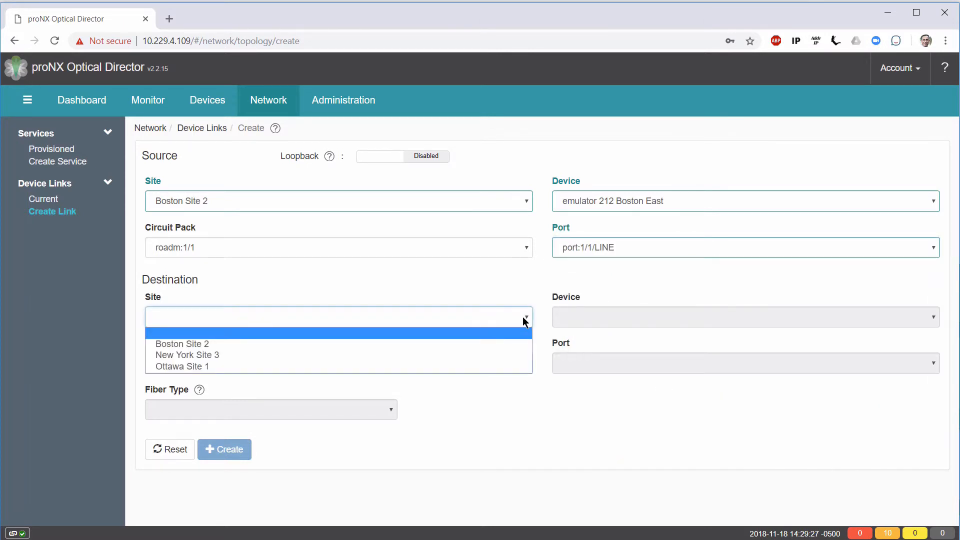
pyautogui.click(505, 355)
pyautogui.click(928, 317)
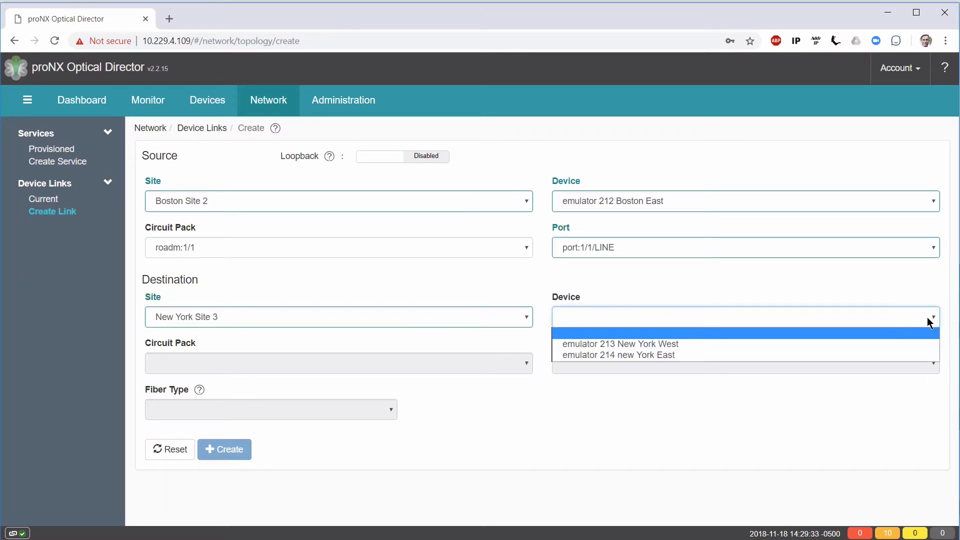
pyautogui.click(901, 342)
pyautogui.click(527, 362)
pyautogui.click(520, 376)
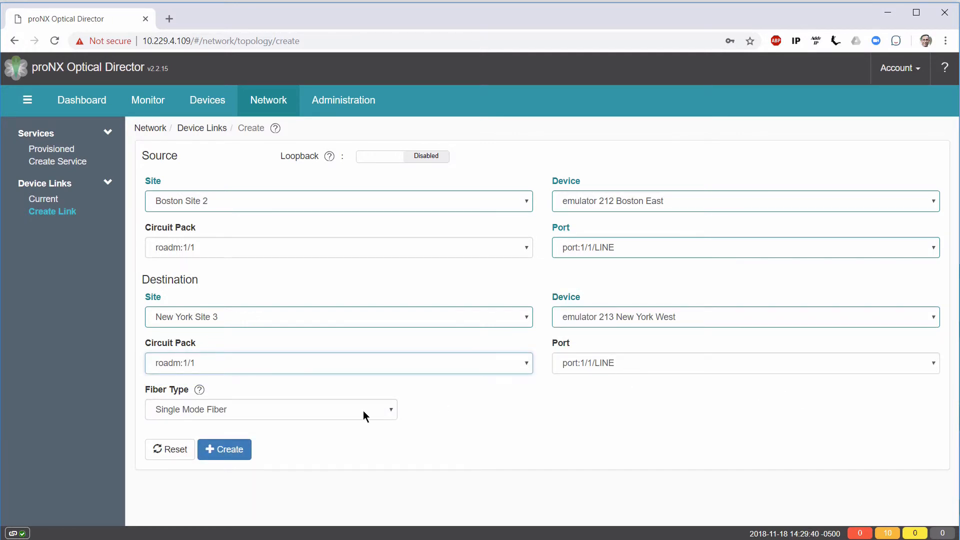
pyautogui.click(226, 452)
# Step: Check the administration tasks and inspect the Ottawa–Boston and New York–Ottawa link details on the network map
pyautogui.click(350, 109)
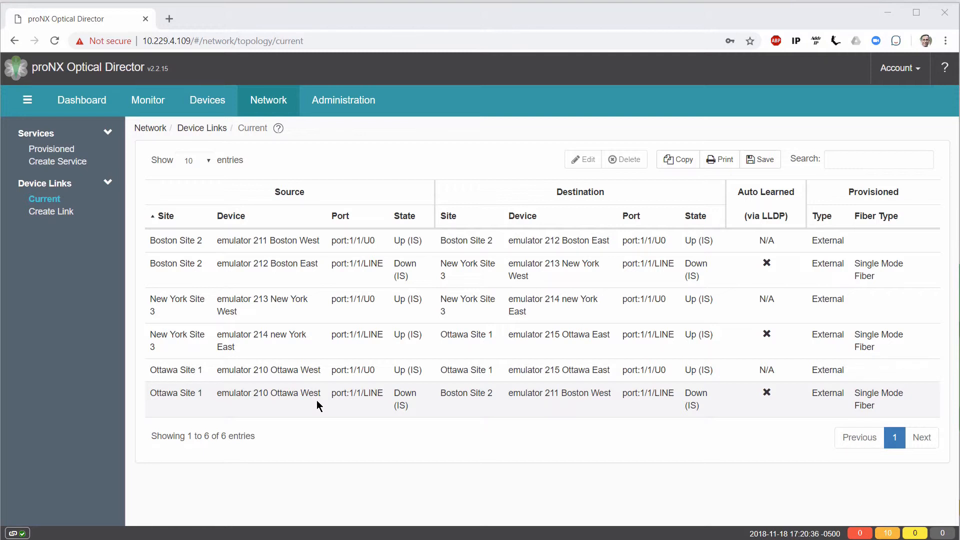
pyautogui.click(153, 108)
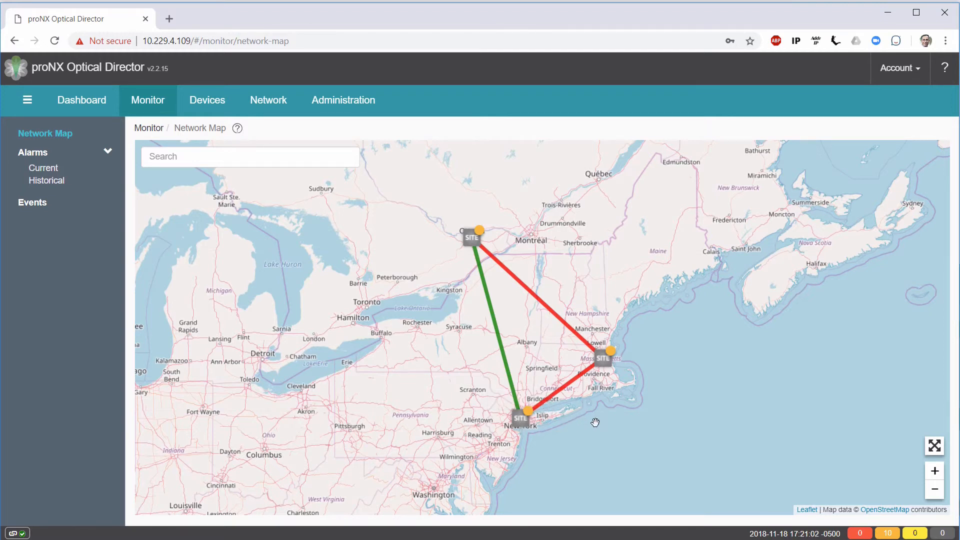
pyautogui.click(548, 310)
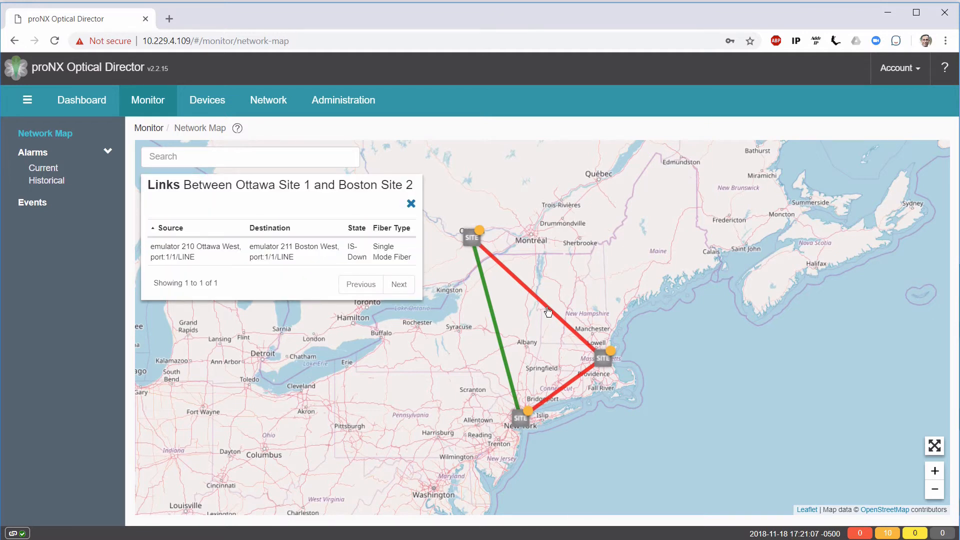
pyautogui.moveTo(350, 247)
pyautogui.click(321, 169)
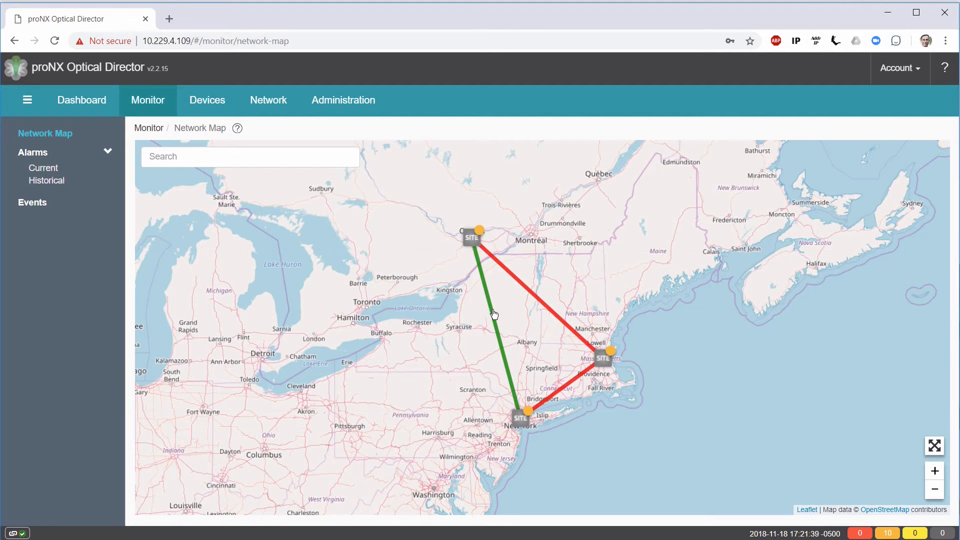
pyautogui.click(492, 316)
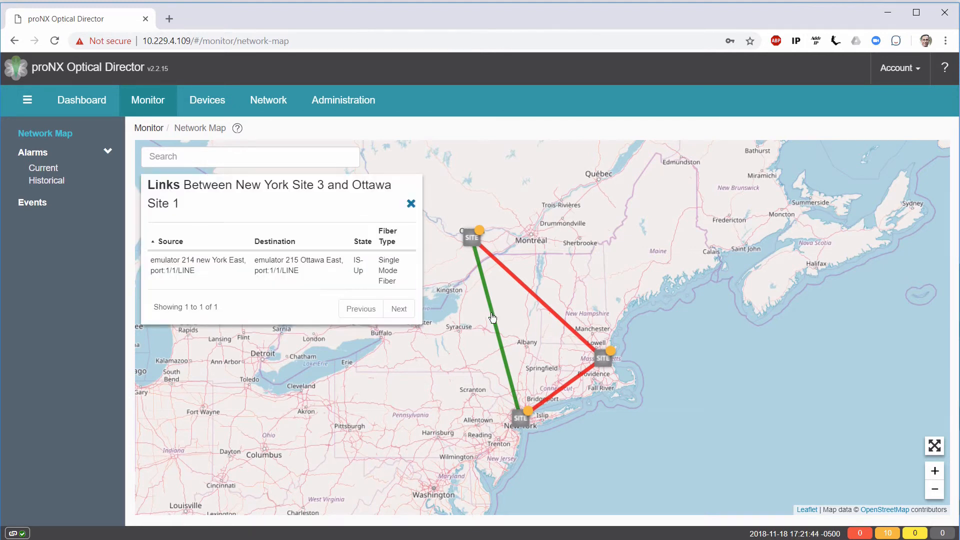